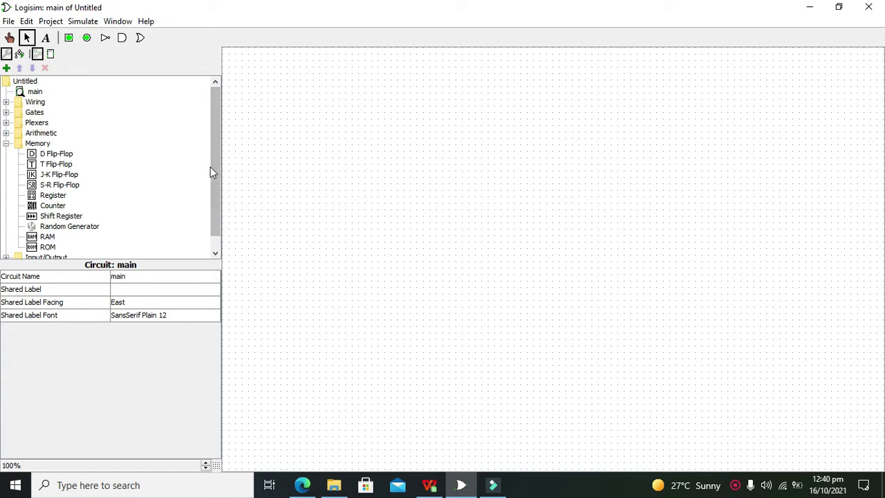
Drag a Comparator from the Arithmetic library onto the middle of the main canvas
drag(215, 157, 217, 153)
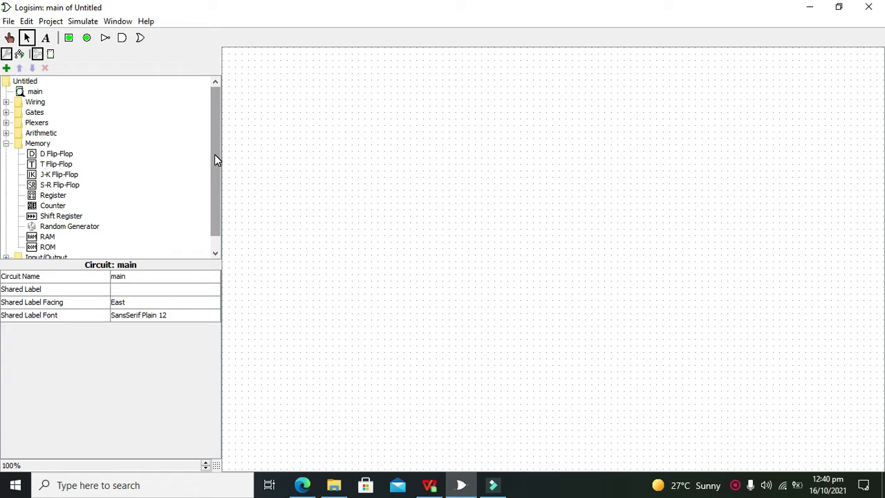
mouse_move(214, 154)
mouse_down()
mouse_move(213, 171)
mouse_move(214, 134)
mouse_up()
drag(214, 156, 215, 166)
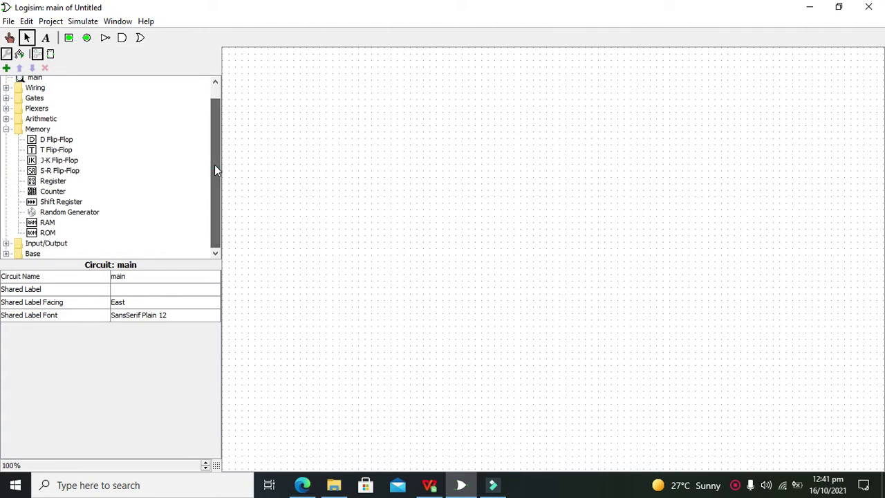
click(6, 129)
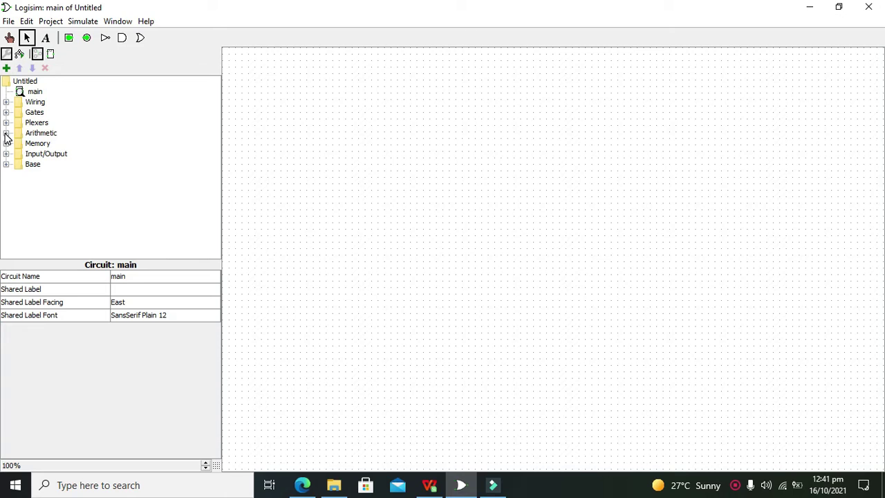
click(6, 133)
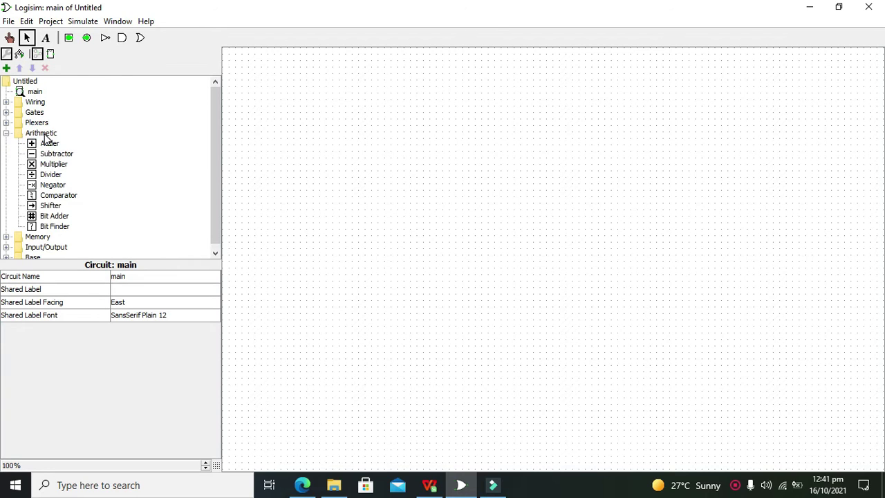
click(60, 196)
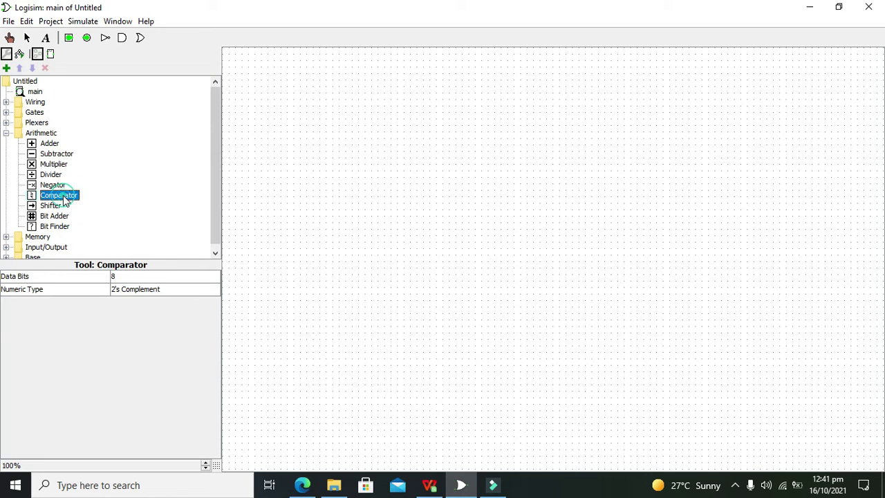
drag(64, 200, 476, 224)
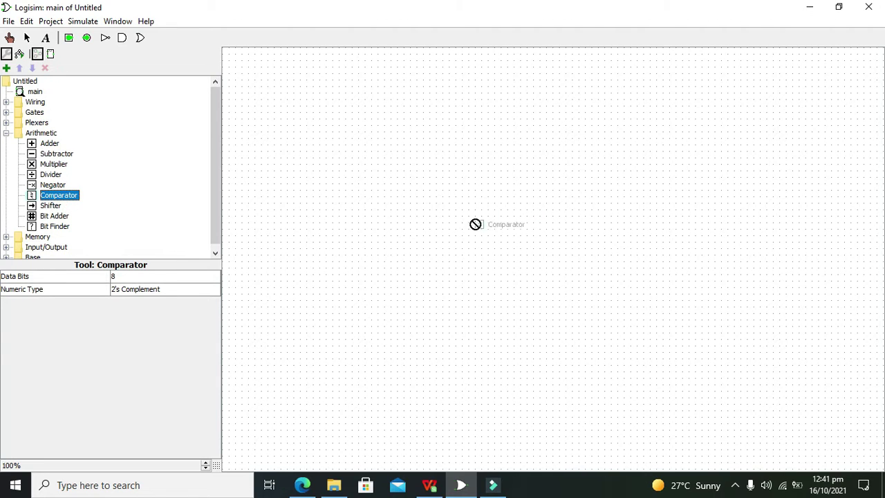
drag(475, 223, 514, 229)
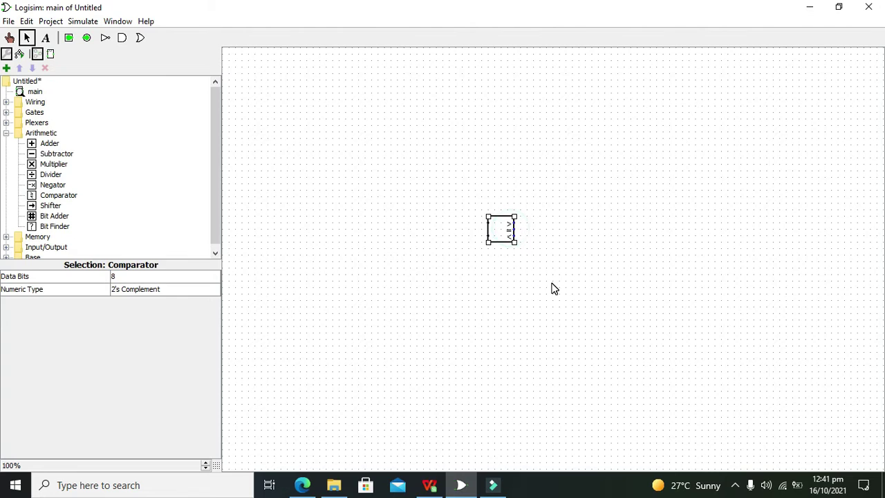
click(544, 280)
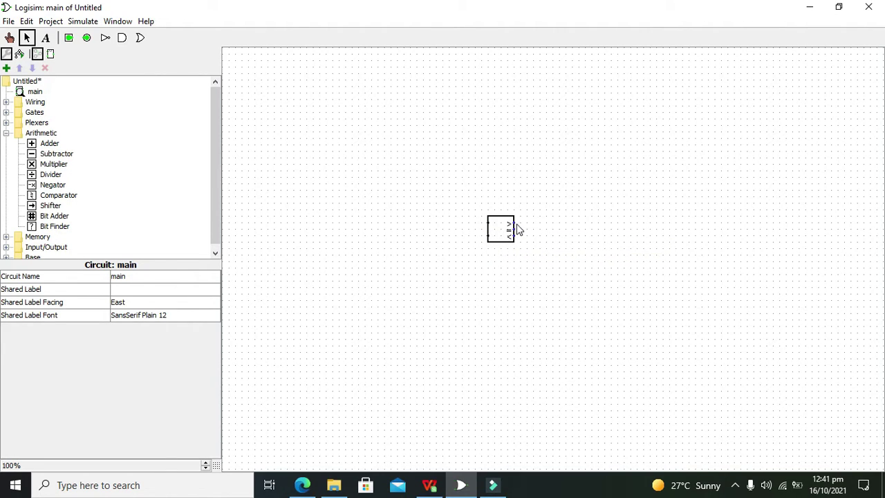
Draw wires right from the comparator's >, = and < outputs, bending the < wire downward
drag(513, 223, 530, 230)
drag(532, 230, 535, 231)
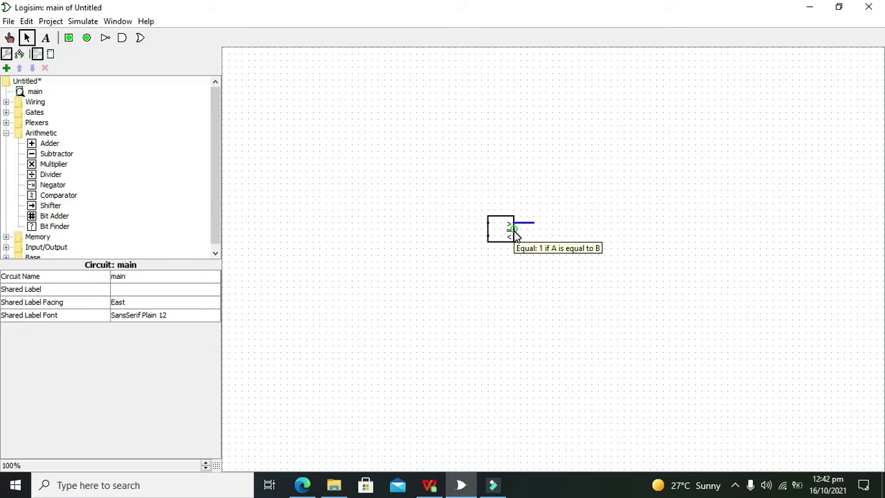
drag(514, 229, 539, 229)
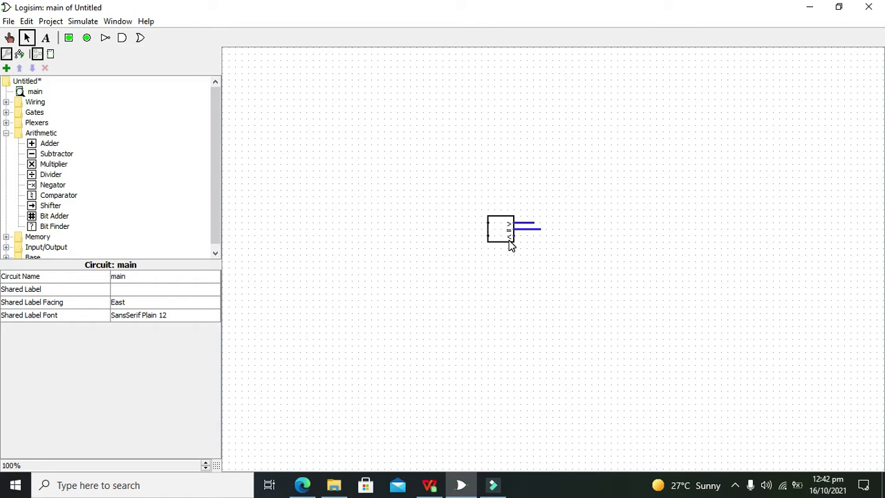
drag(527, 239, 585, 257)
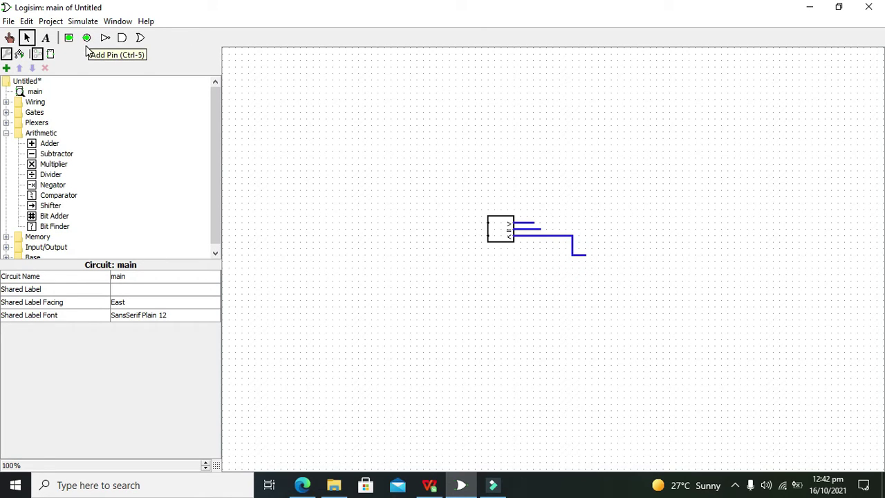
Place three LEDs right of the comparator, wired to its >, = and < output wires
click(4, 136)
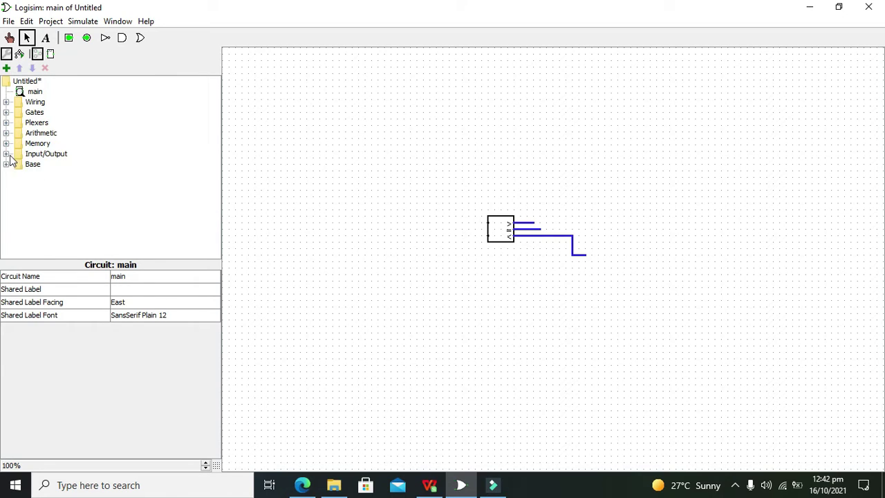
click(7, 153)
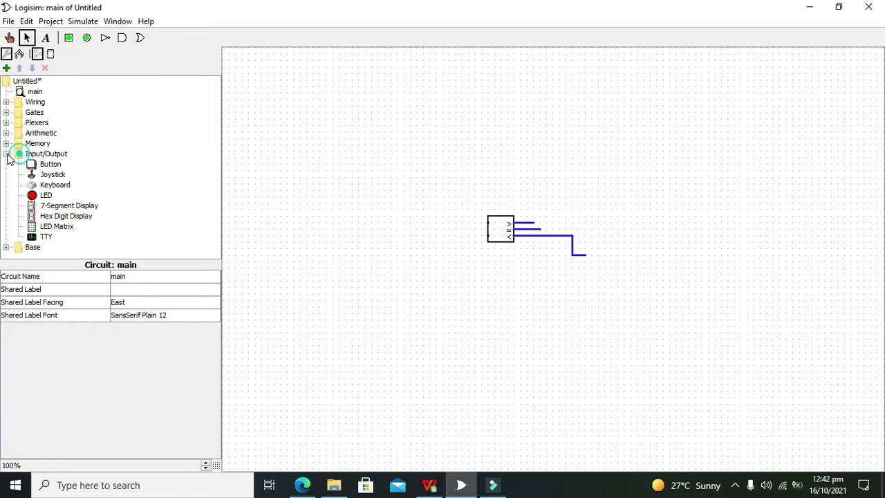
click(48, 196)
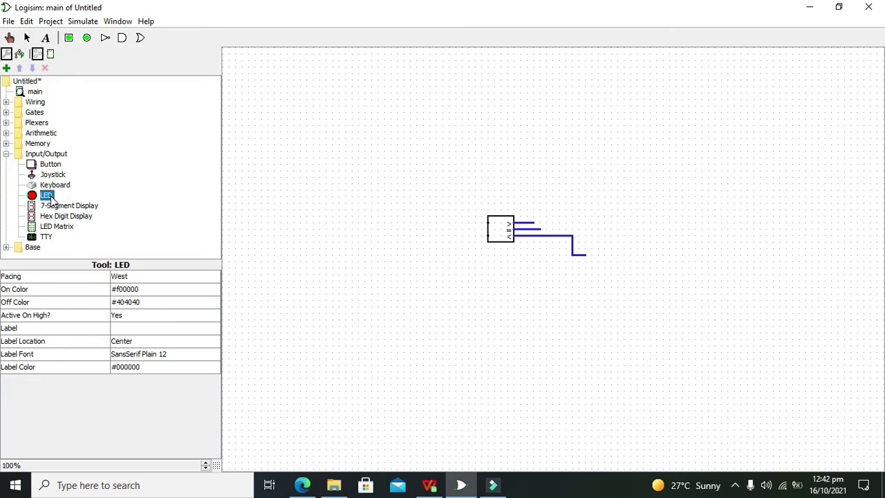
click(667, 170)
drag(665, 171, 535, 226)
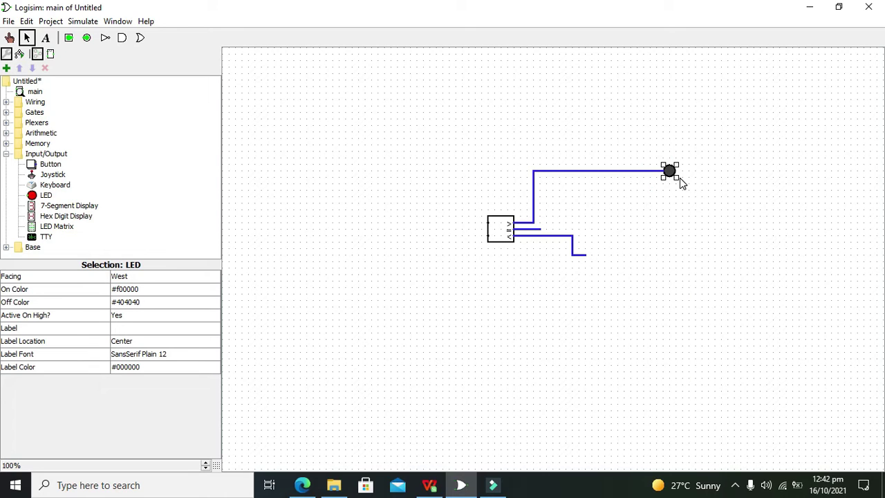
click(46, 195)
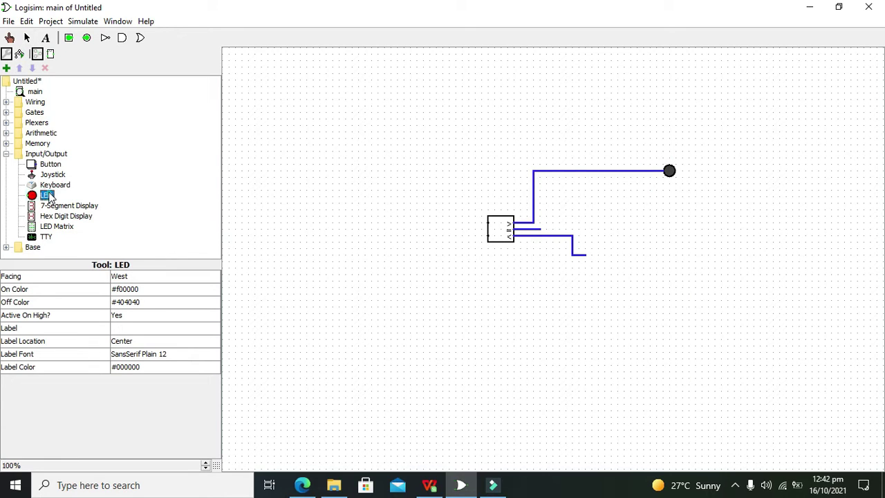
click(663, 218)
drag(665, 220, 540, 228)
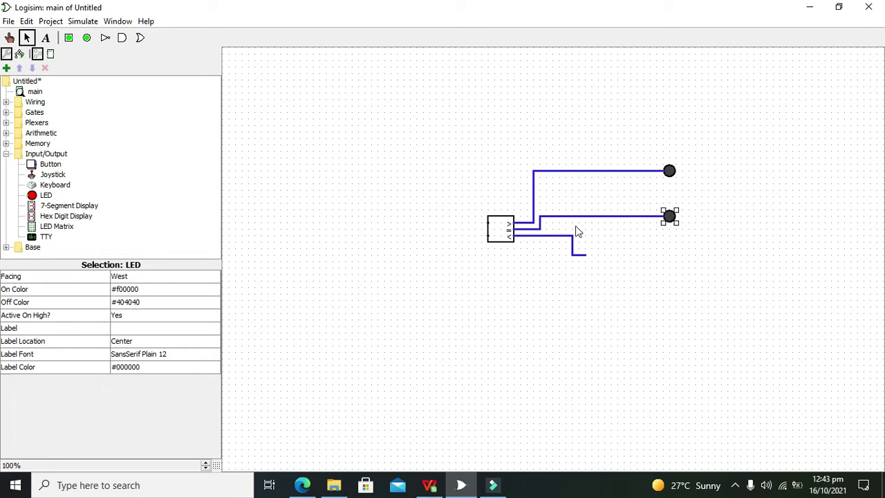
click(40, 196)
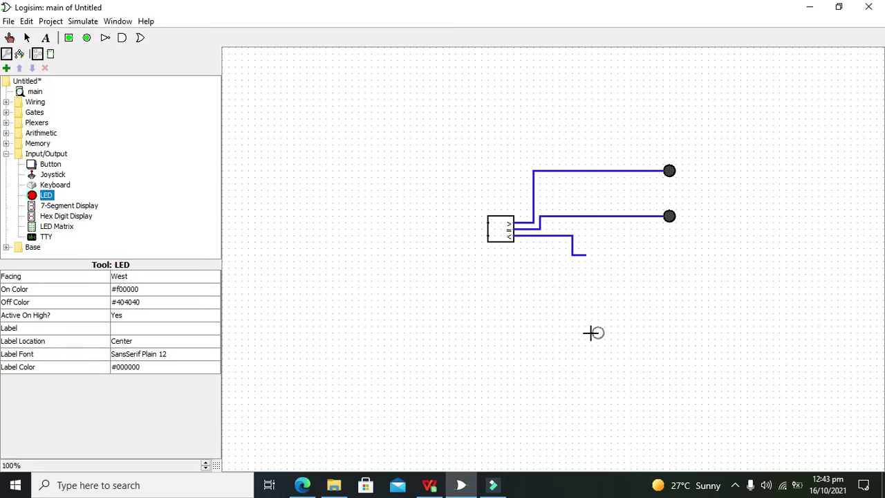
click(664, 255)
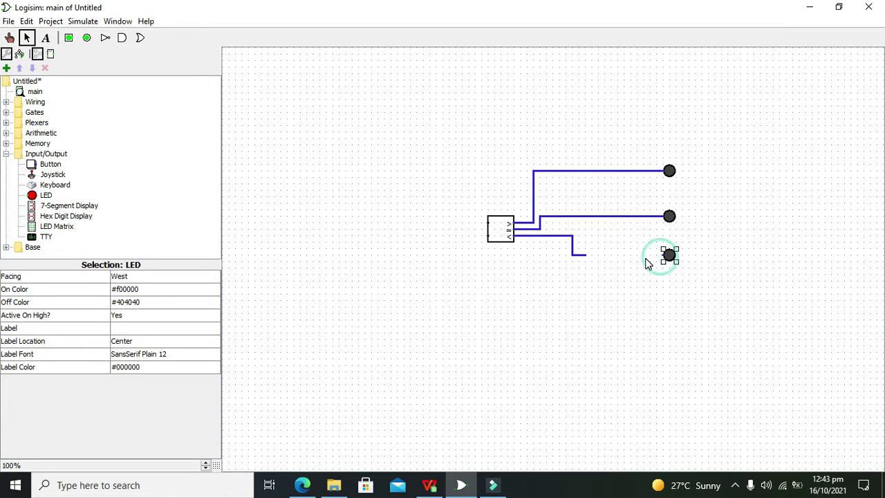
drag(663, 256, 586, 255)
Look at the middle LED's off-colour setting, leaving it unchanged
click(668, 217)
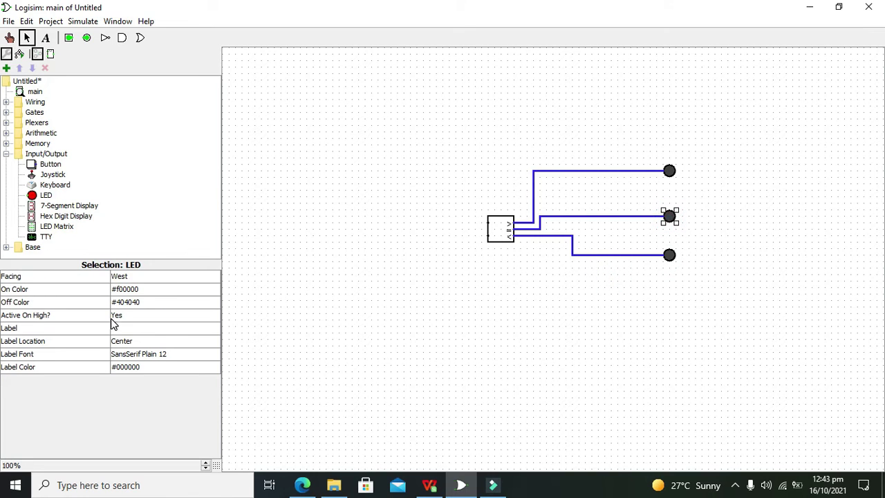
click(138, 307)
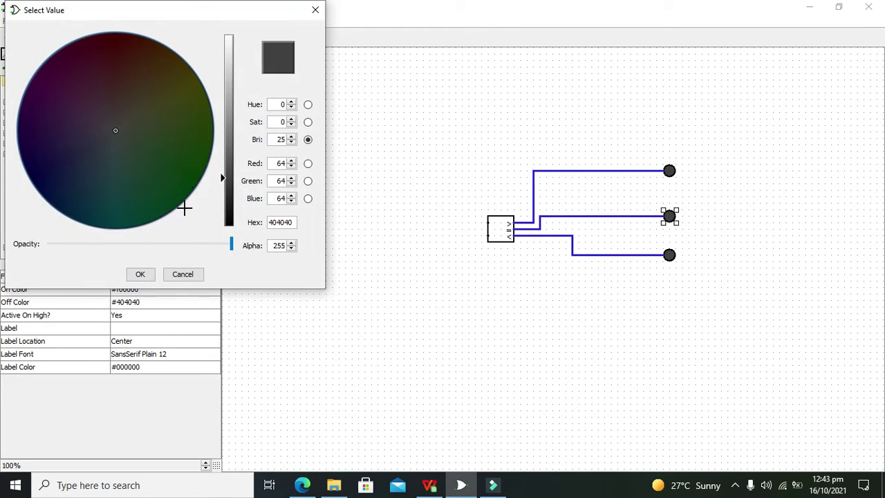
click(179, 274)
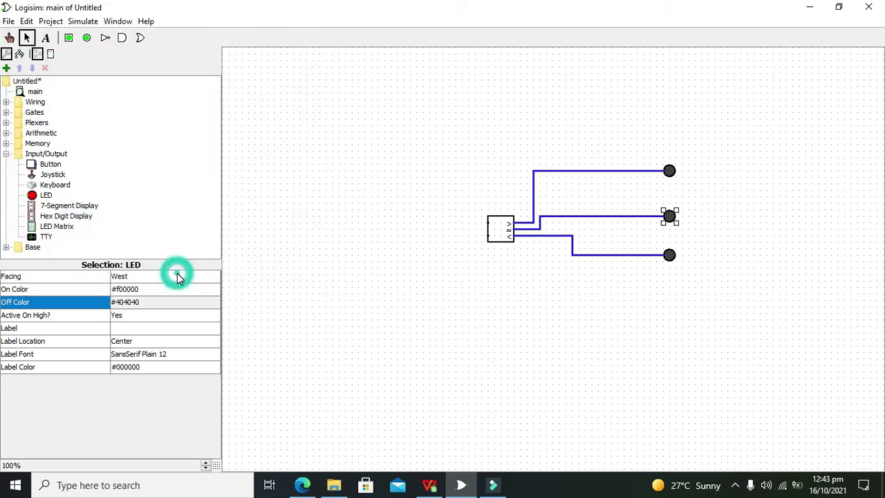
click(289, 302)
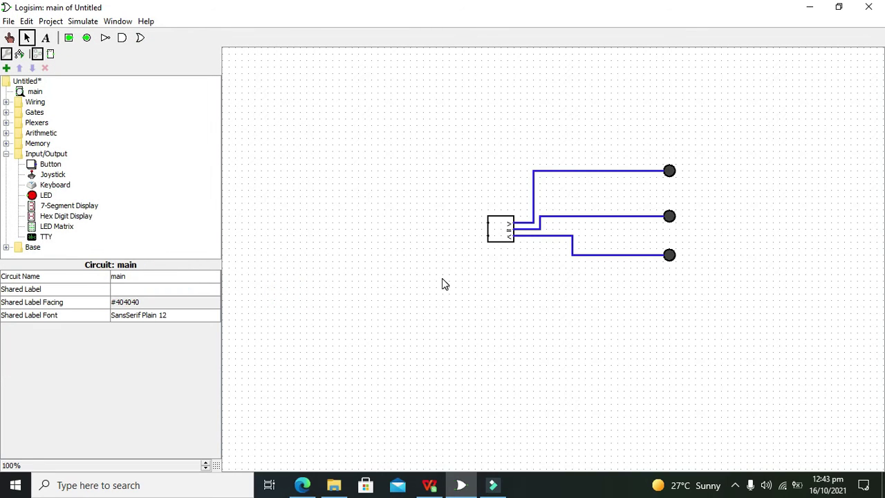
Add an input pin wired to comparator input A, and set the comparator to 1 bit
click(70, 39)
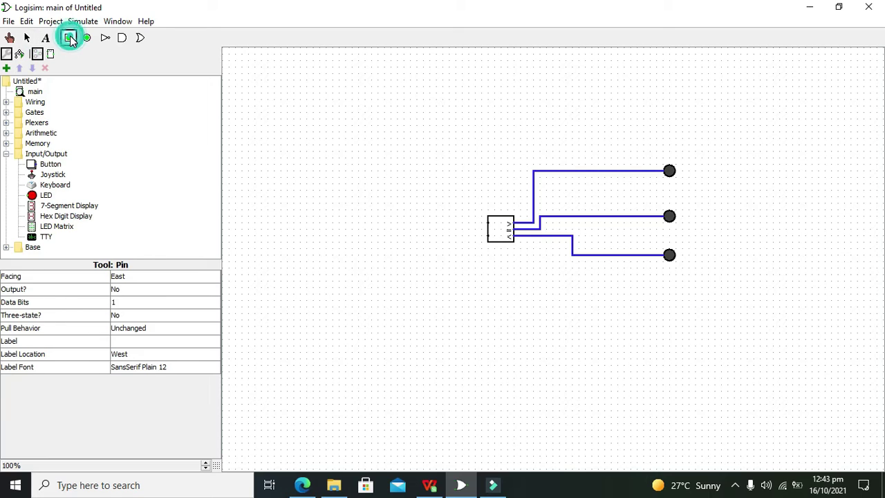
click(367, 221)
click(495, 237)
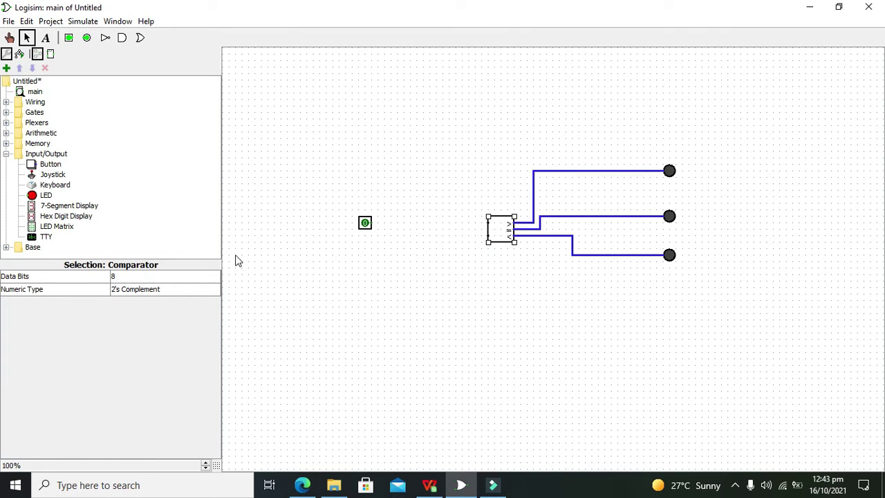
click(193, 277)
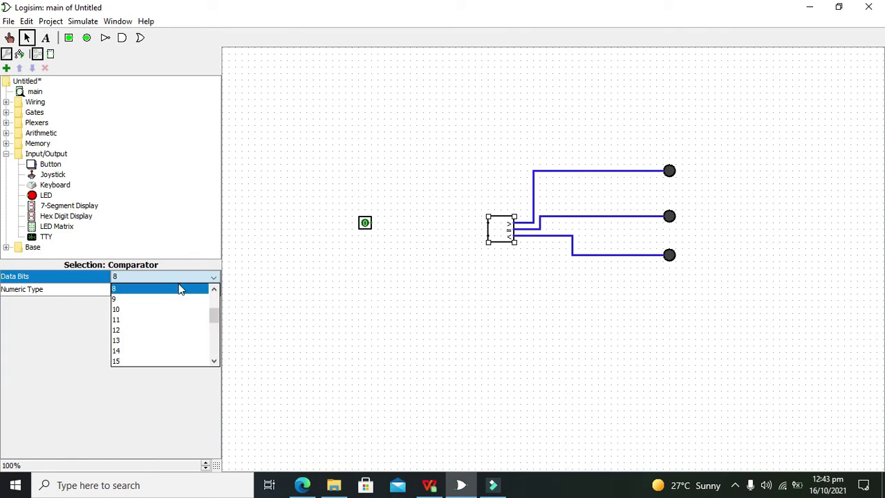
click(214, 277)
click(213, 289)
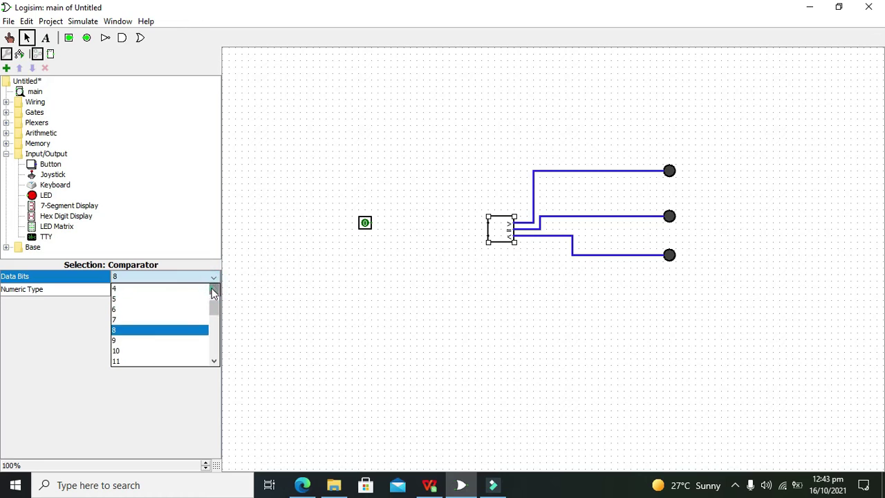
click(173, 289)
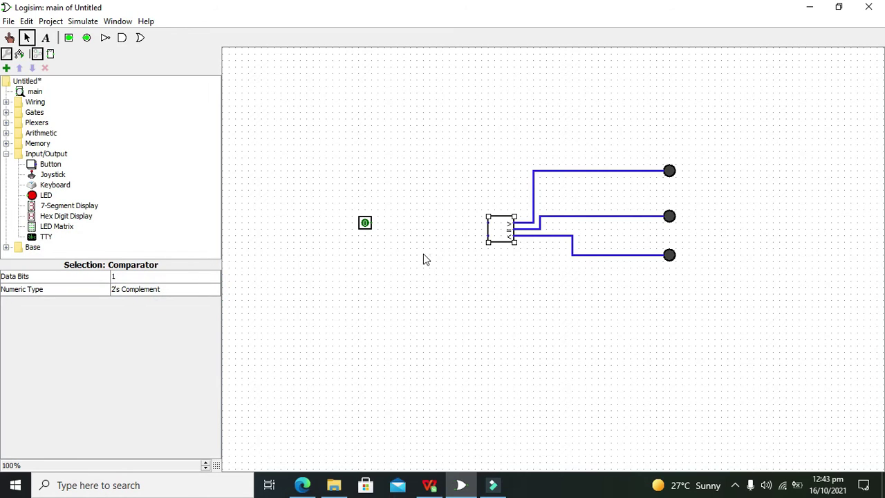
drag(487, 222, 372, 223)
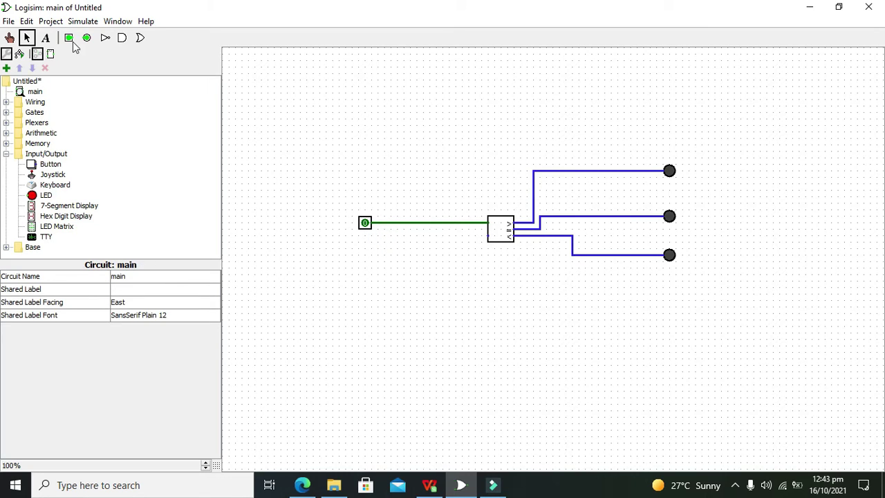
Add a second input pin below, wired to input B and aligned with its wire
click(68, 38)
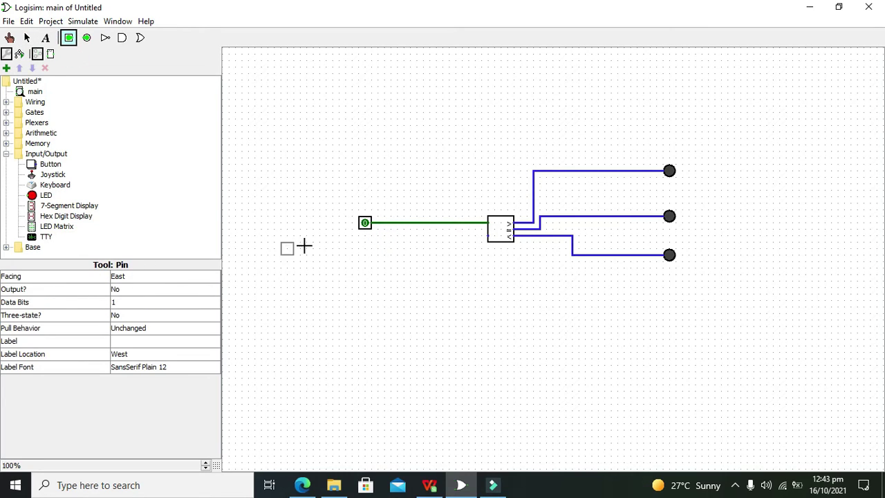
click(364, 247)
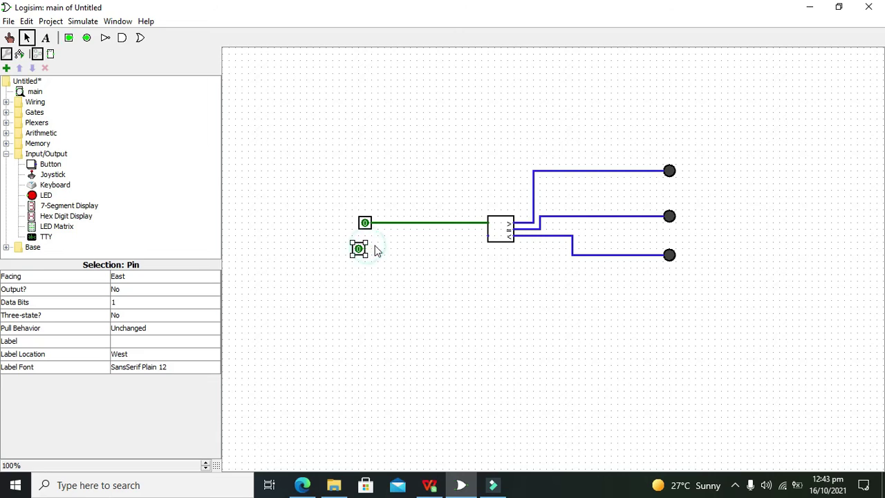
mouse_move(366, 249)
mouse_down()
mouse_move(439, 266)
mouse_move(449, 247)
mouse_move(488, 237)
mouse_up()
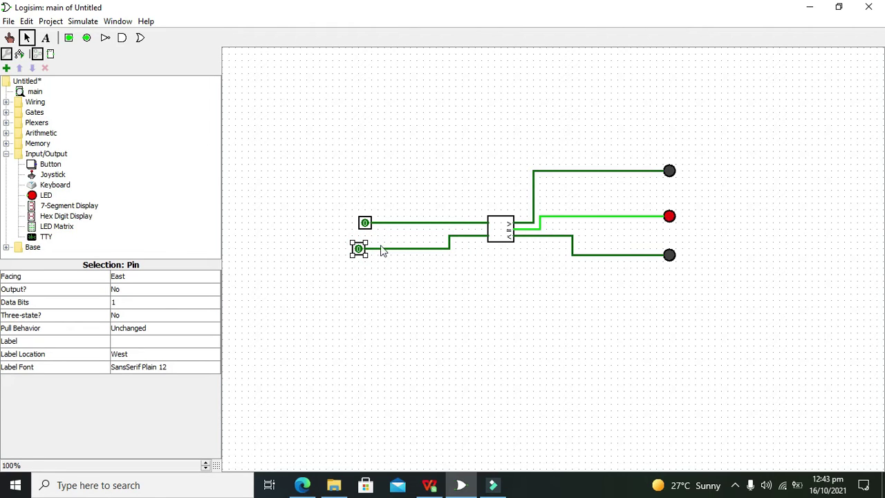
click(360, 248)
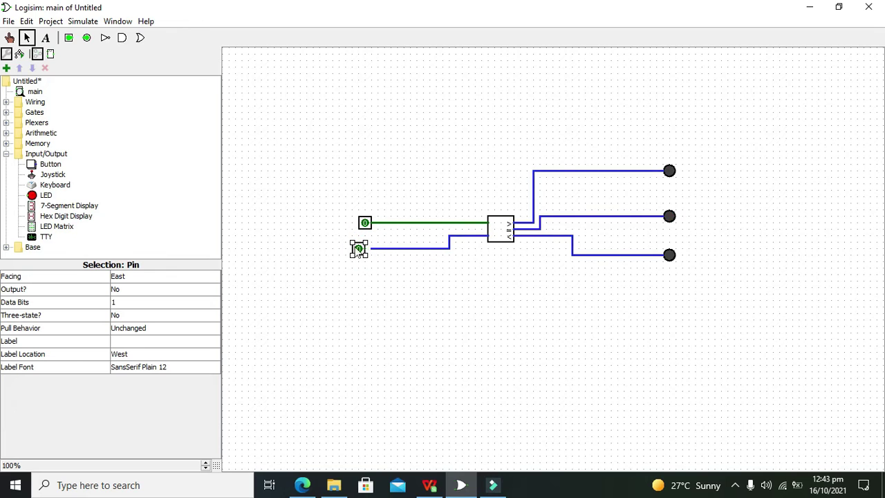
click(357, 246)
drag(356, 246, 364, 249)
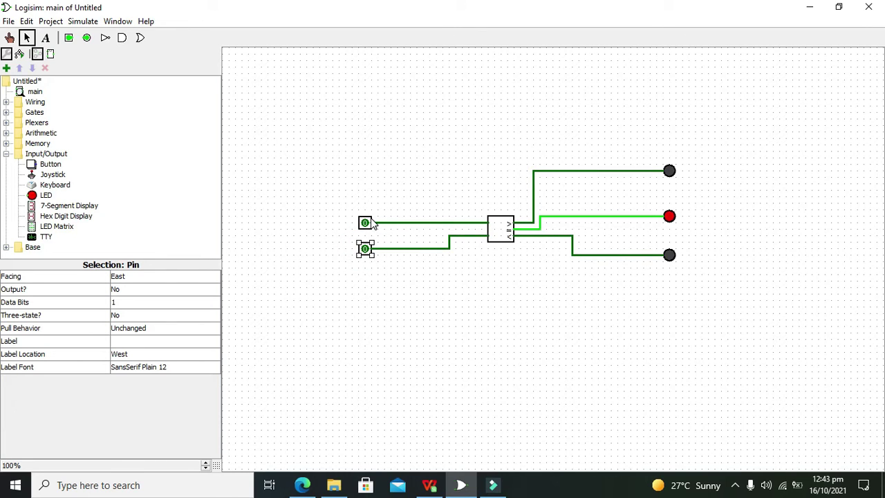
click(389, 237)
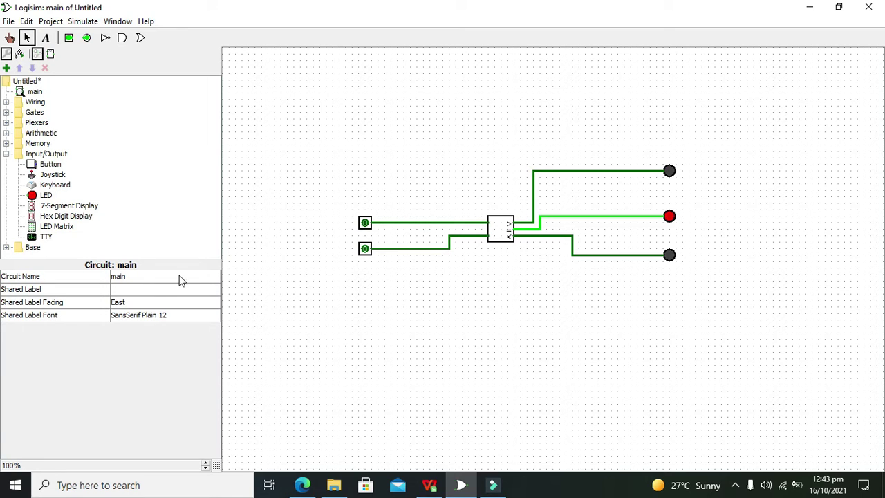
Check the two pins and the comparator, then switch to the Poke tool
click(364, 249)
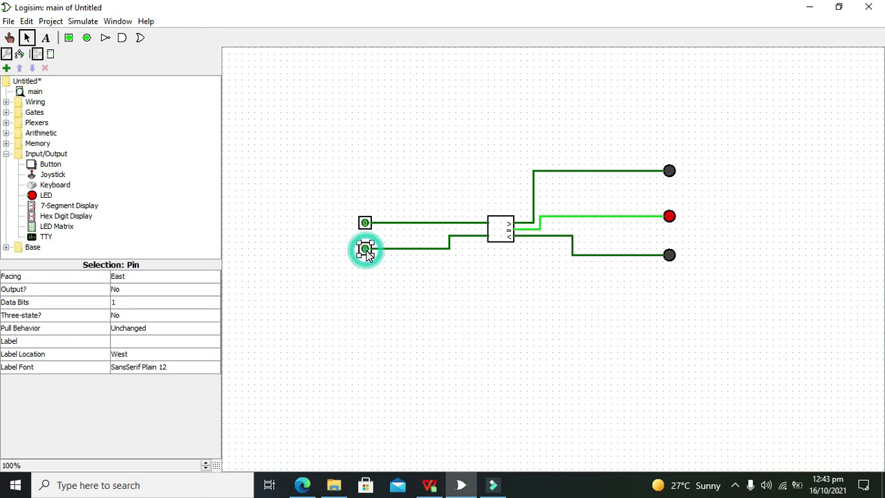
click(365, 223)
click(495, 230)
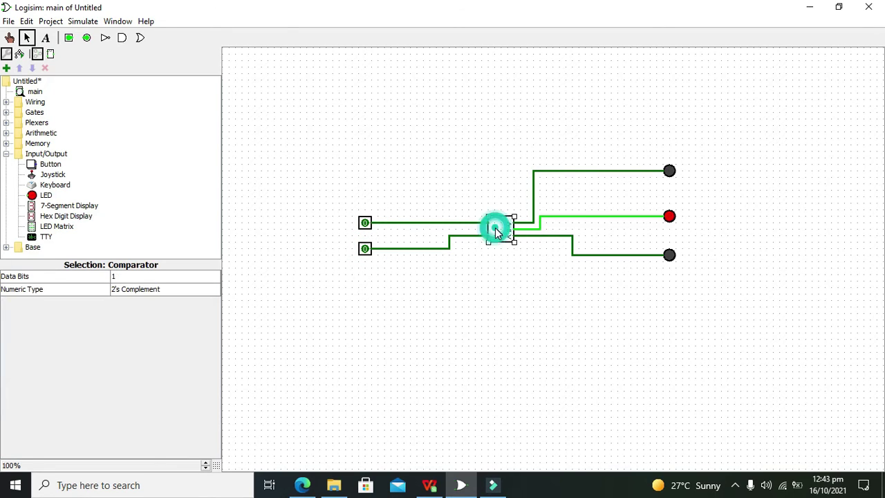
click(10, 38)
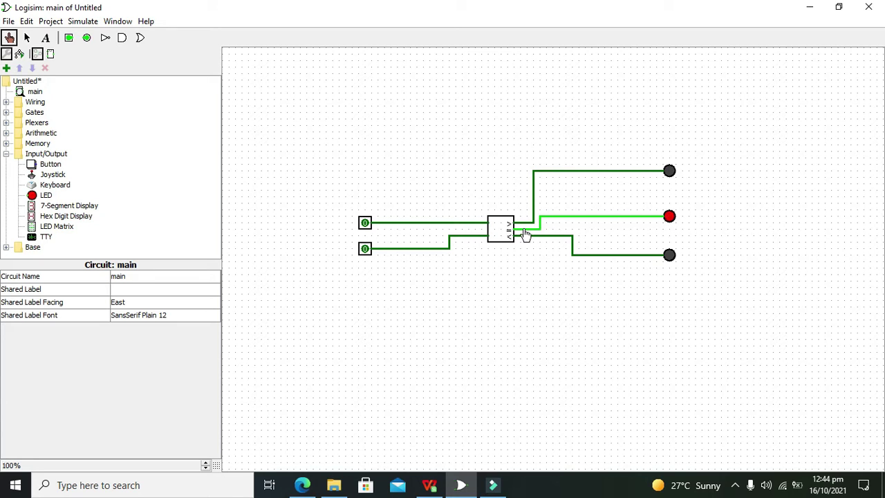
Set the comparator's Numeric Type to Unsigned, then poke input A to 1
click(365, 223)
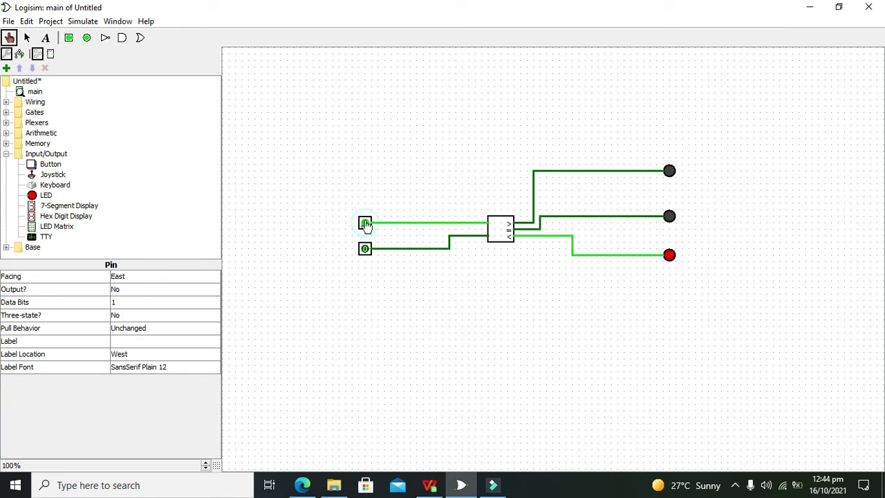
click(364, 223)
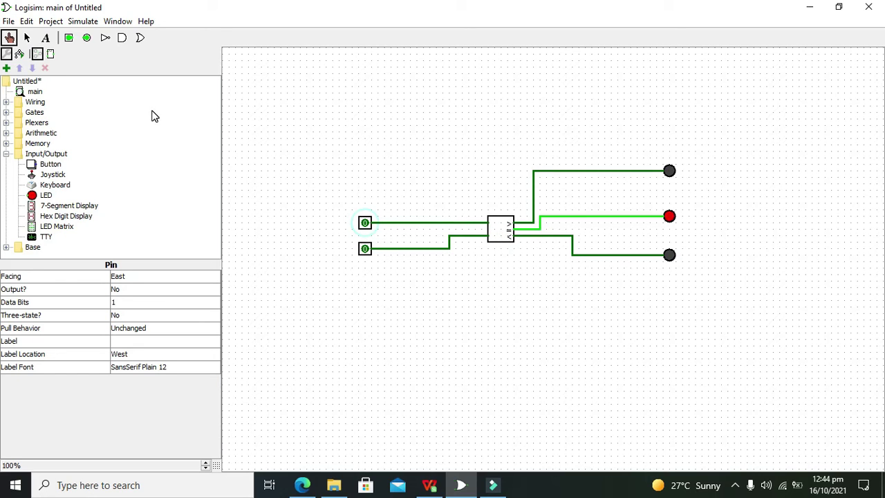
click(26, 38)
click(493, 235)
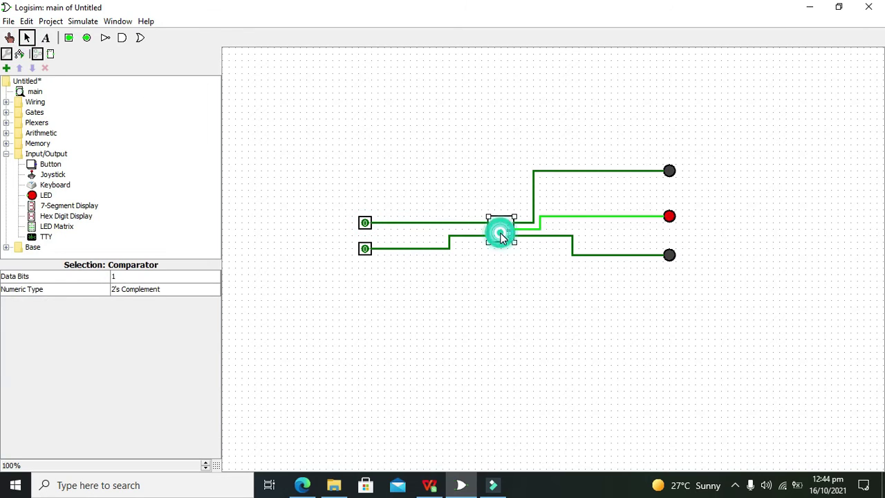
click(158, 289)
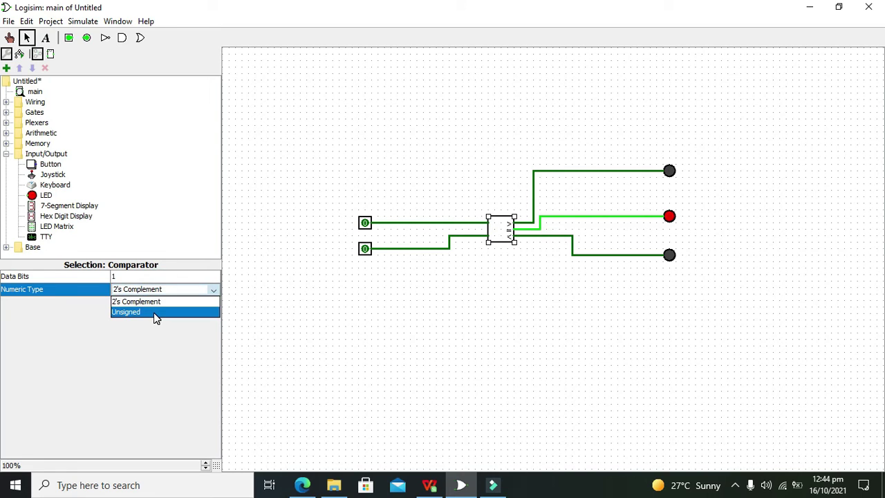
click(155, 315)
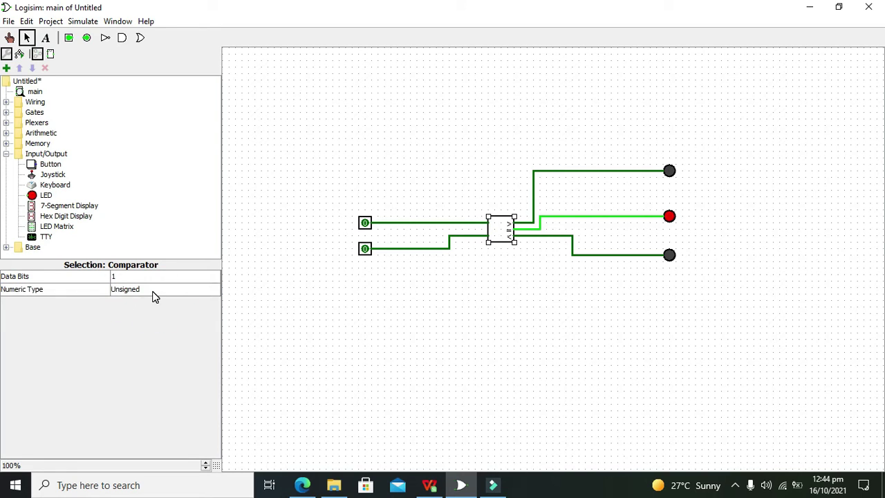
click(9, 38)
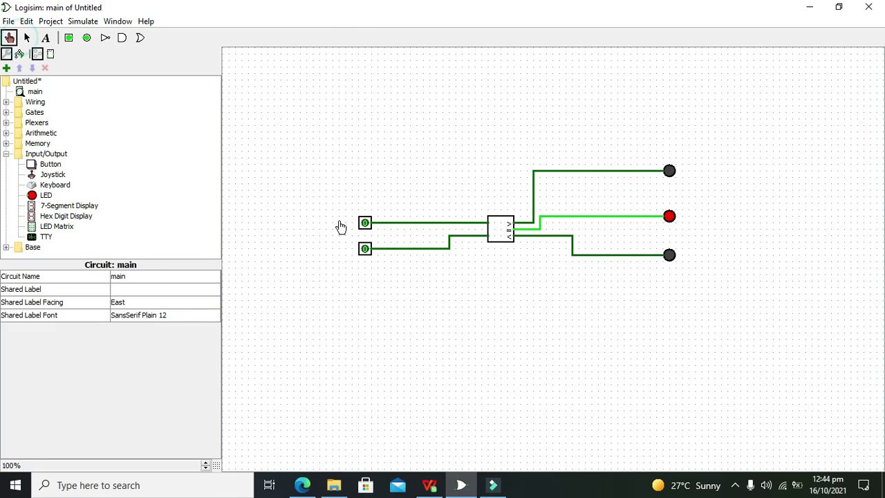
click(364, 223)
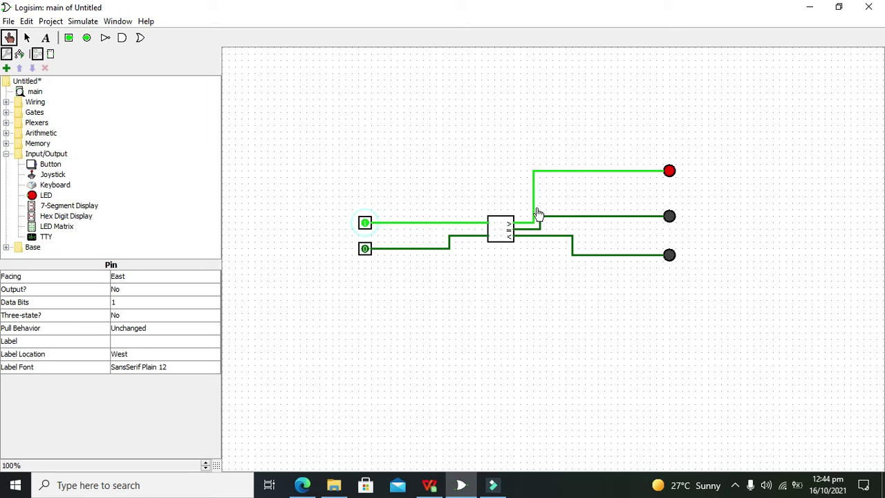
Poke input B to 1, then input A back to 0
click(365, 250)
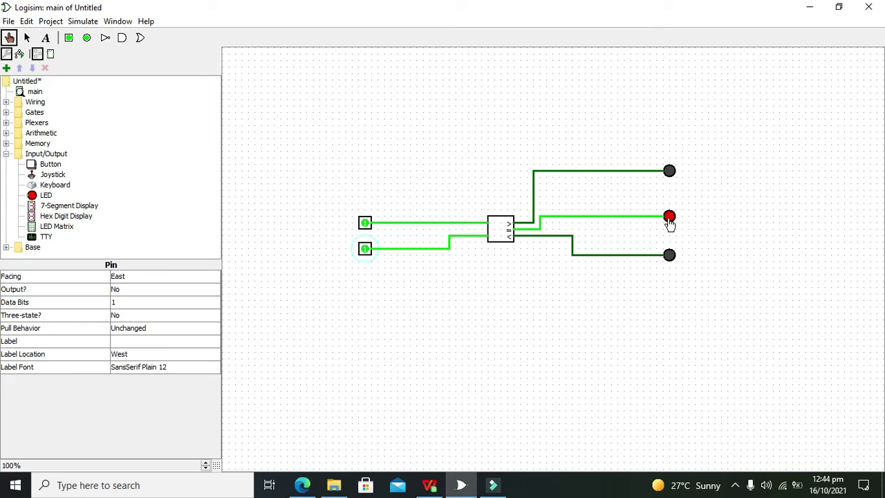
click(365, 222)
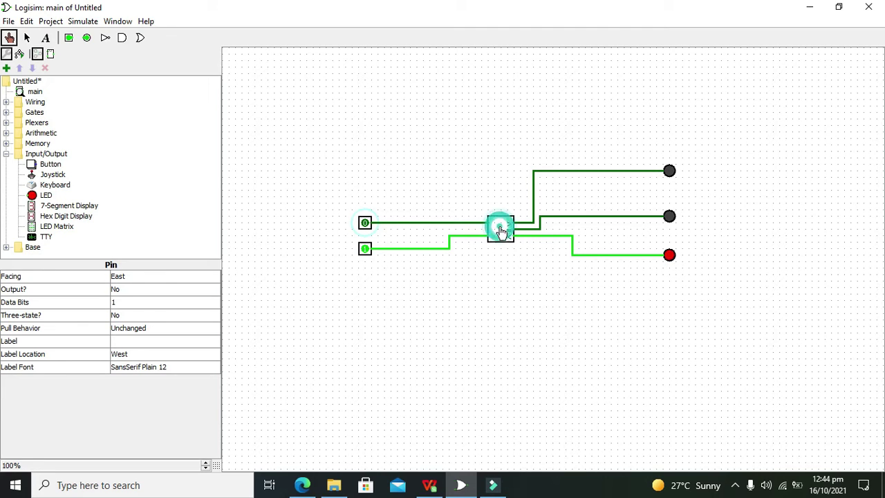
Set Data Bits to 3 on the comparator and on both input pins
click(27, 37)
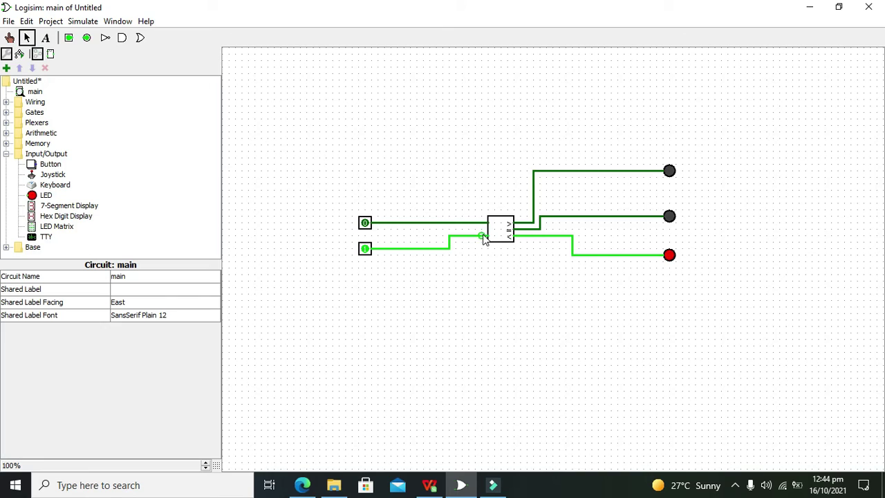
click(508, 238)
click(142, 279)
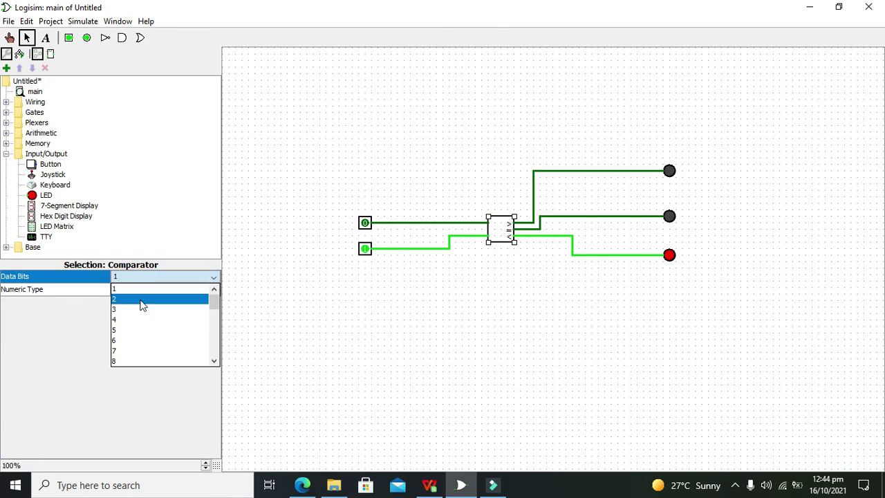
click(141, 310)
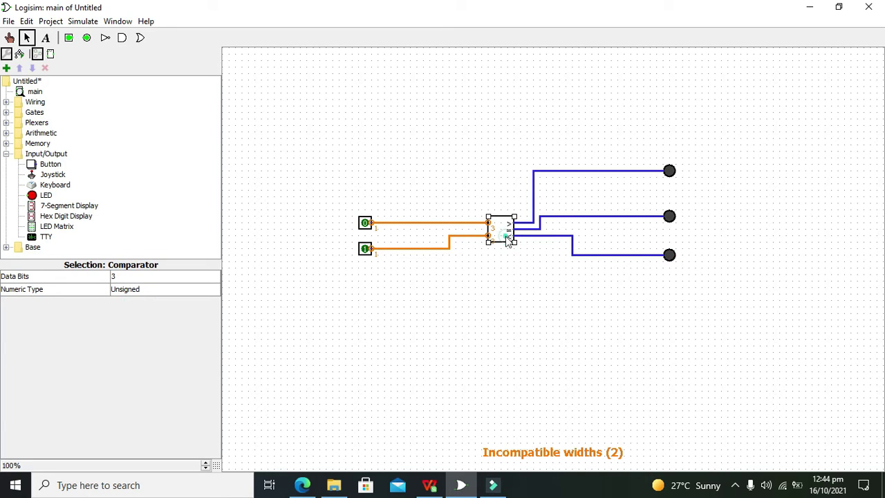
click(363, 249)
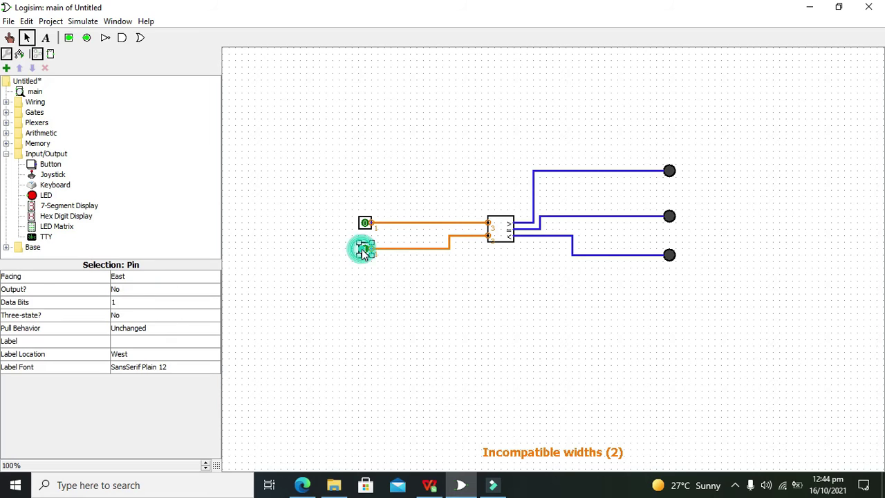
click(128, 304)
click(128, 335)
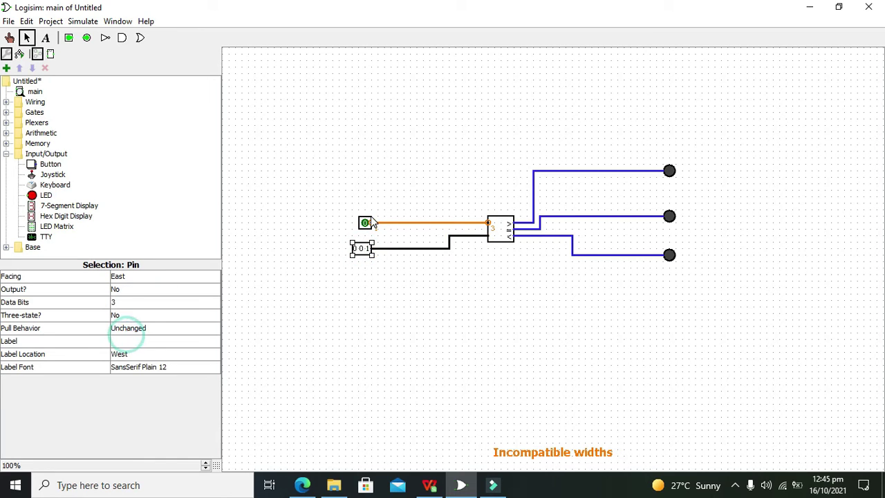
click(365, 222)
click(147, 302)
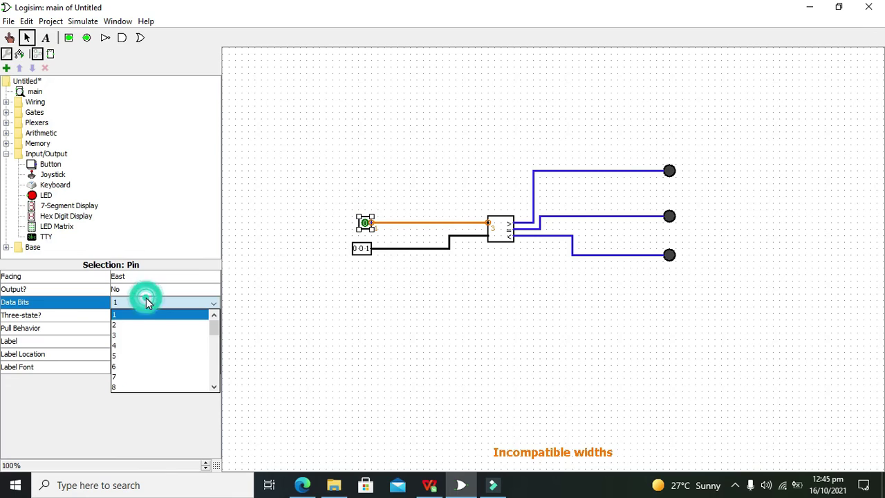
click(146, 338)
click(325, 286)
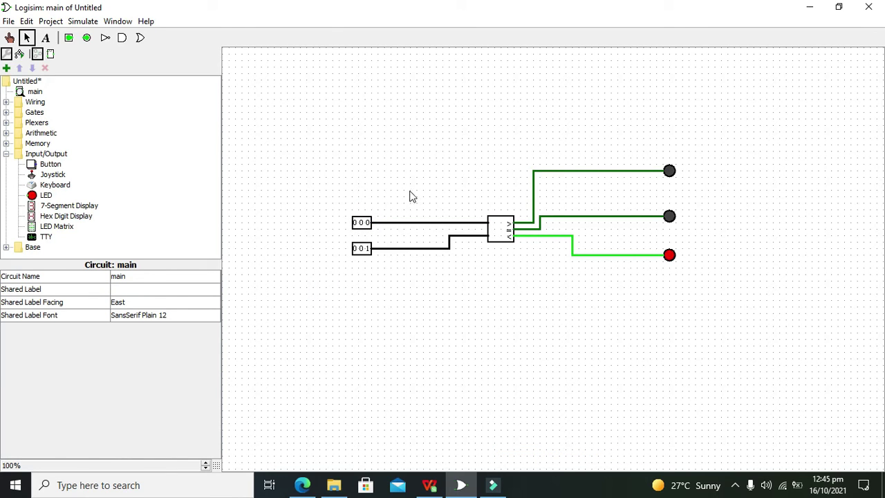
Move the bottom LED slightly lower and extend the less-than wire to it
drag(629, 237, 708, 308)
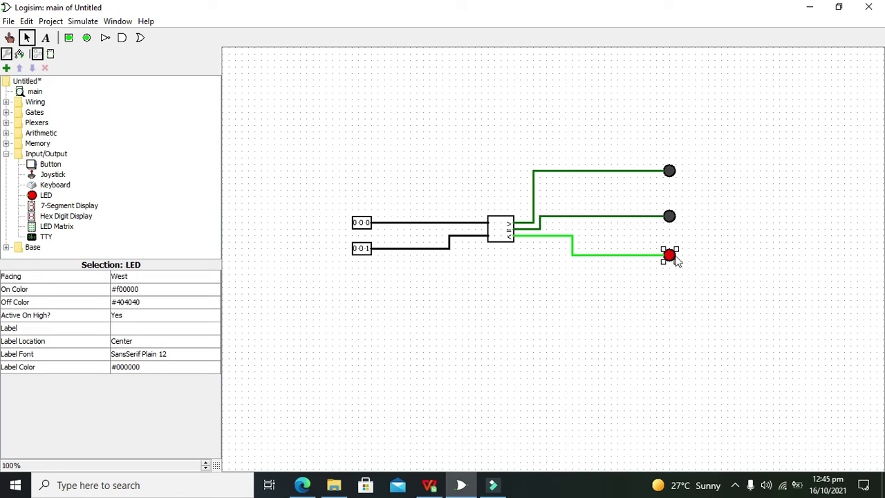
mouse_move(671, 256)
mouse_down()
mouse_move(672, 267)
mouse_move(625, 264)
mouse_up()
click(705, 270)
click(601, 296)
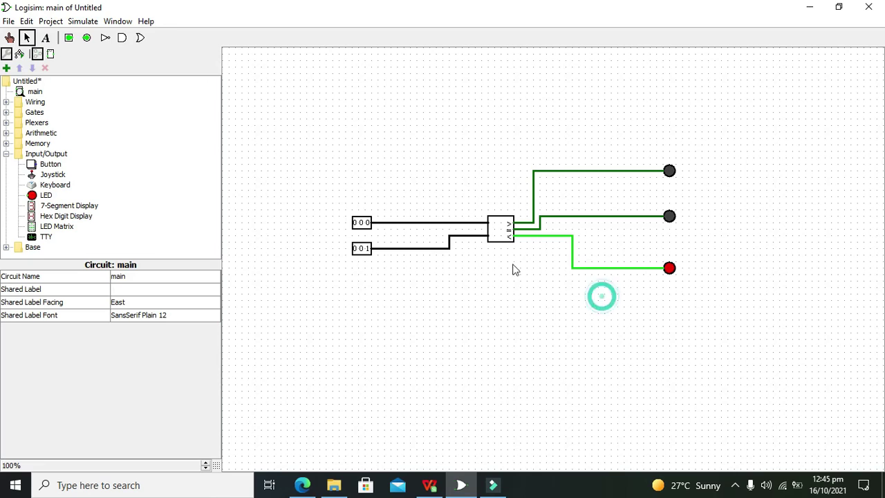
Poke input A through 001 to 011 and input B through 011 to 111
click(367, 228)
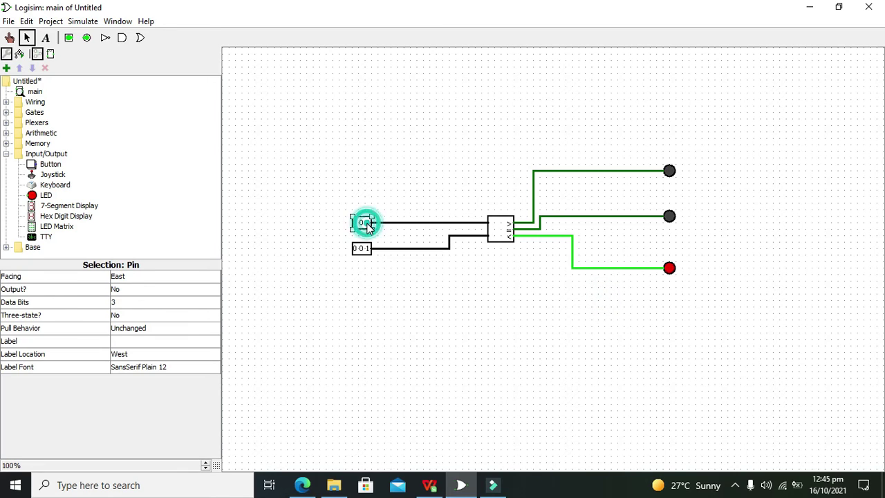
click(9, 39)
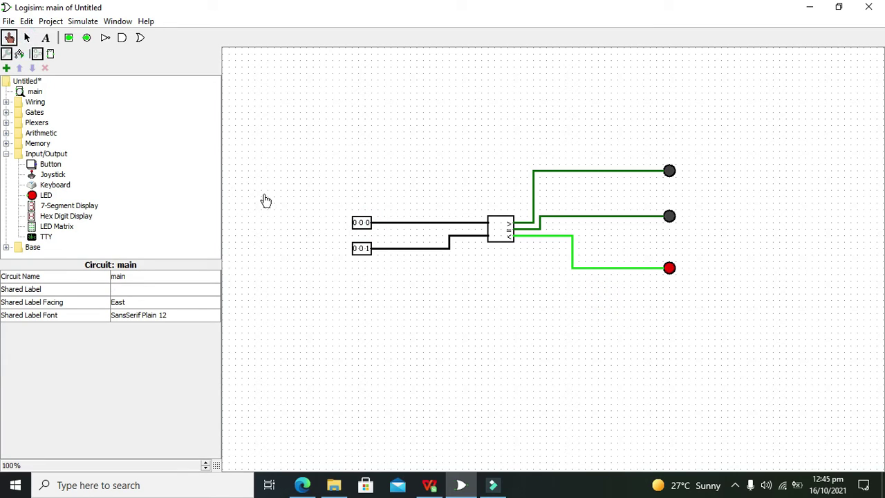
click(369, 224)
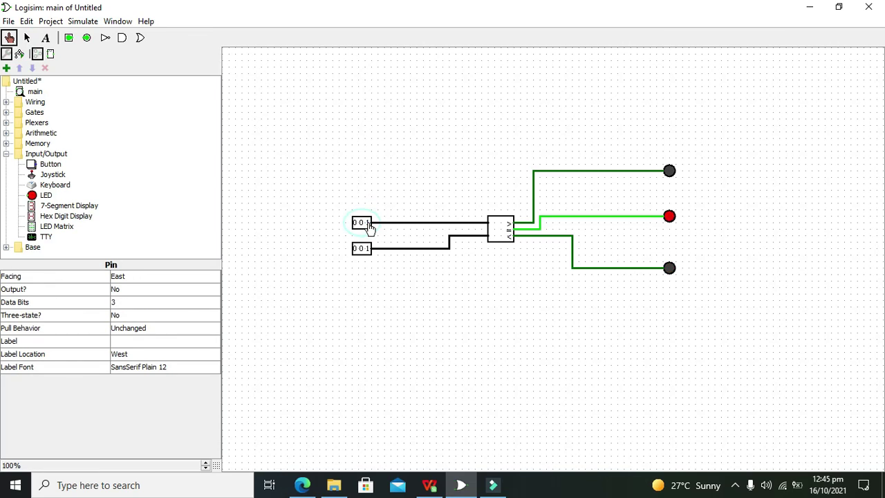
click(362, 223)
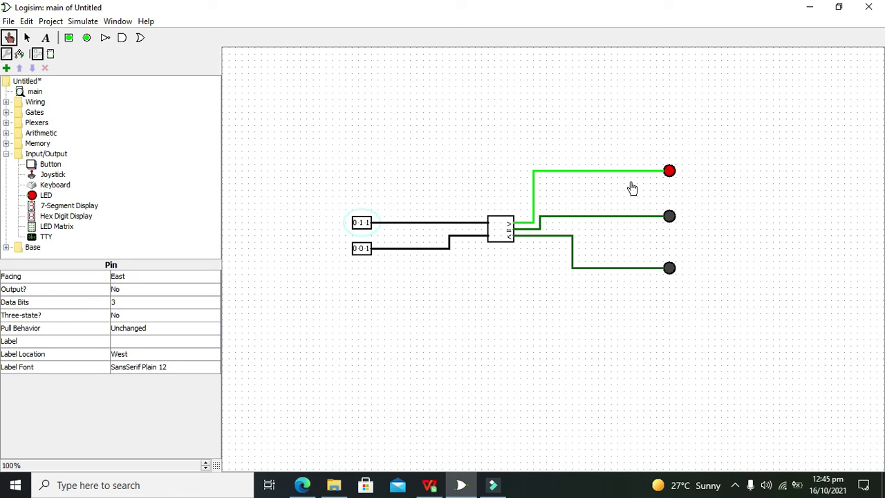
click(361, 249)
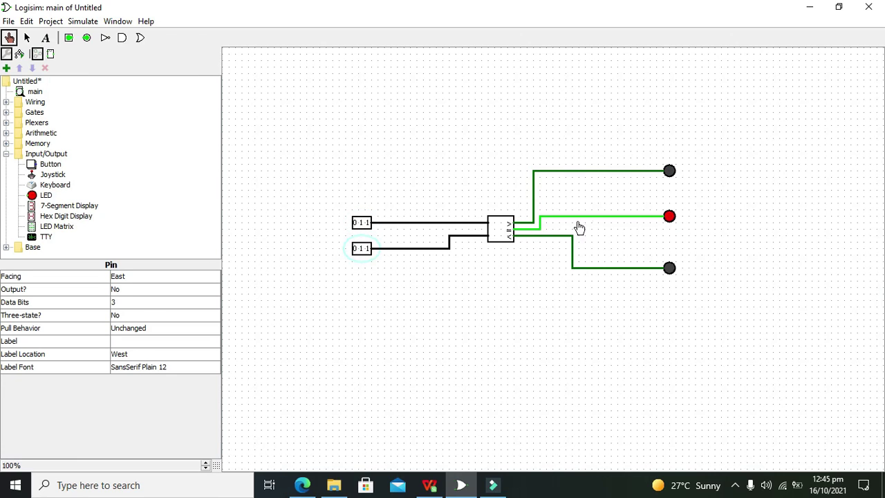
click(355, 250)
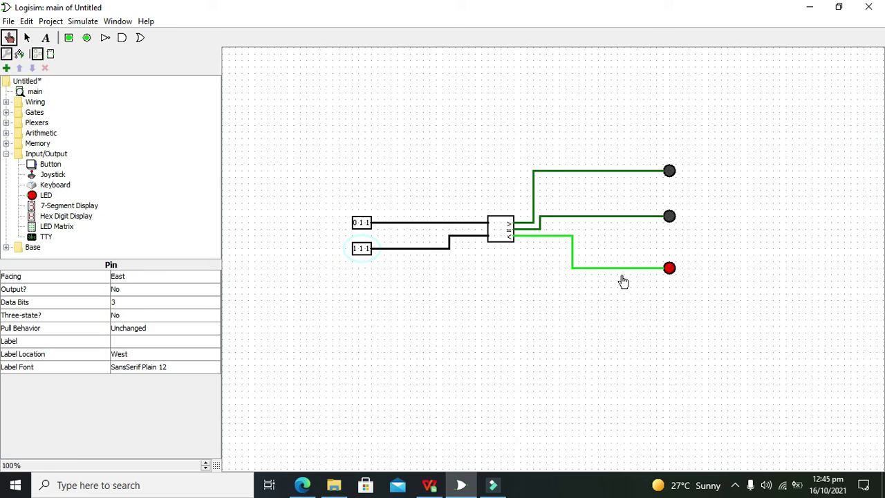